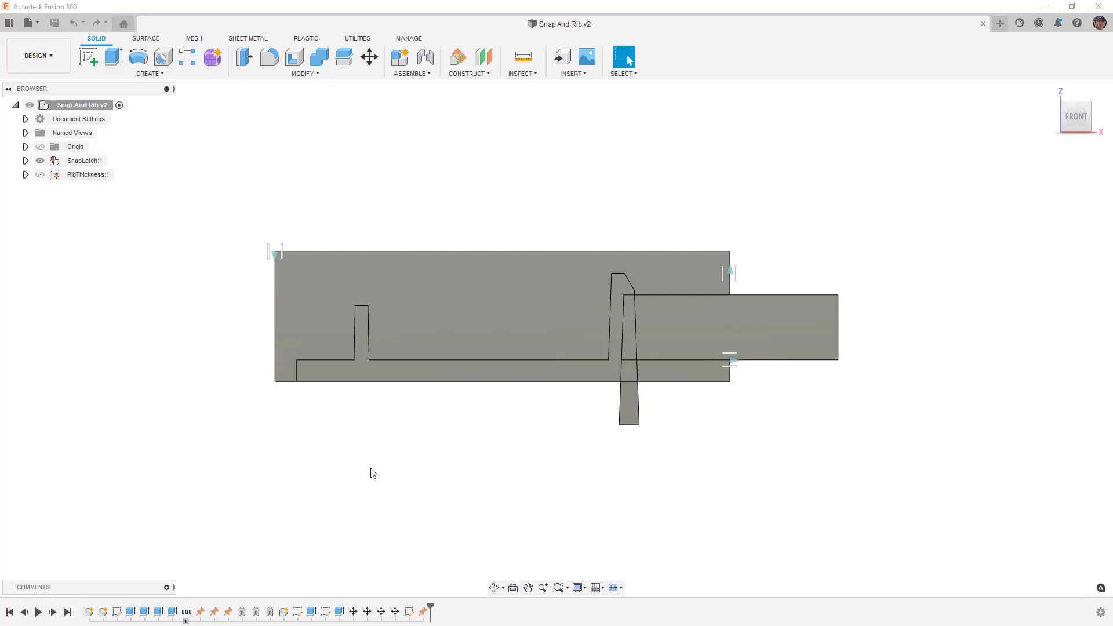
# Turn on component colour cycling and expand SnapLatch:1 and Base:1 to list Base1, SidePull, Core and Pin
pyautogui.click(532, 74)
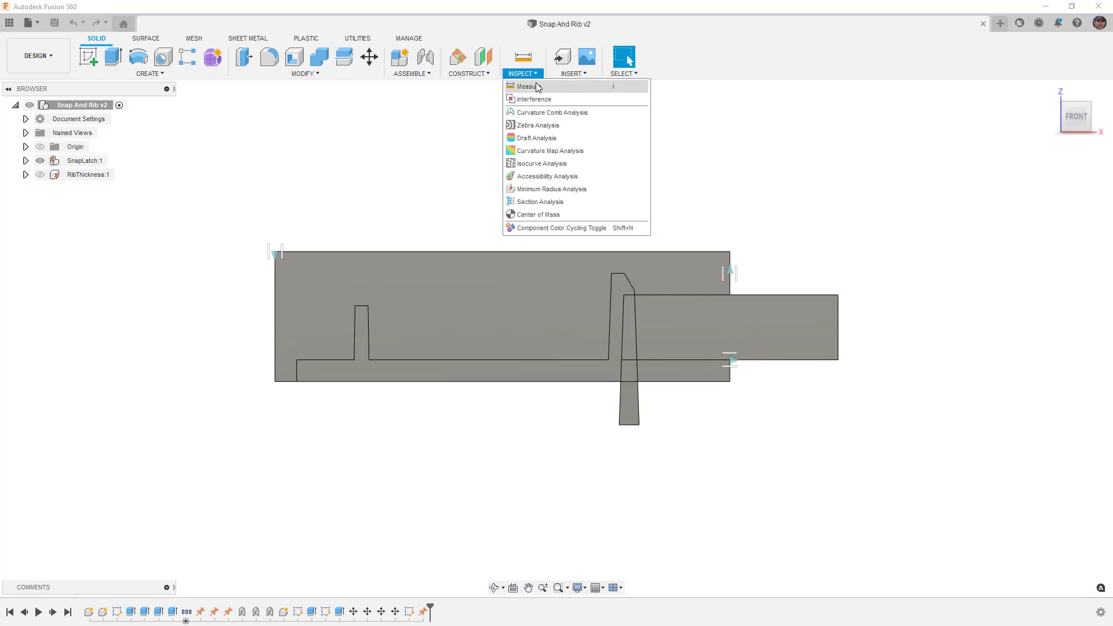
pyautogui.click(545, 228)
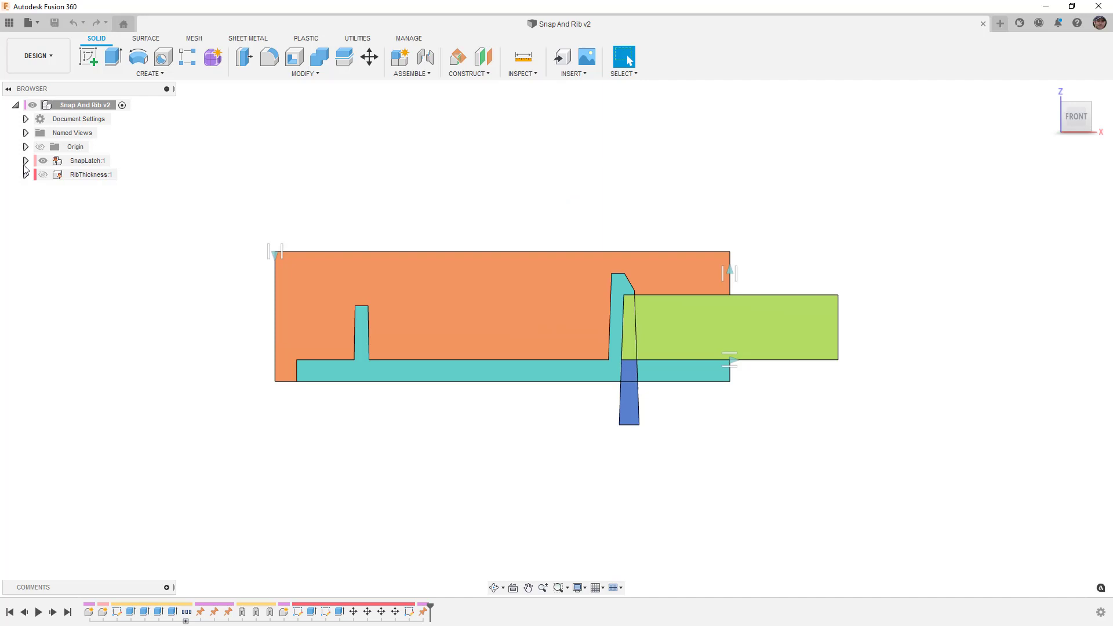
pyautogui.click(26, 161)
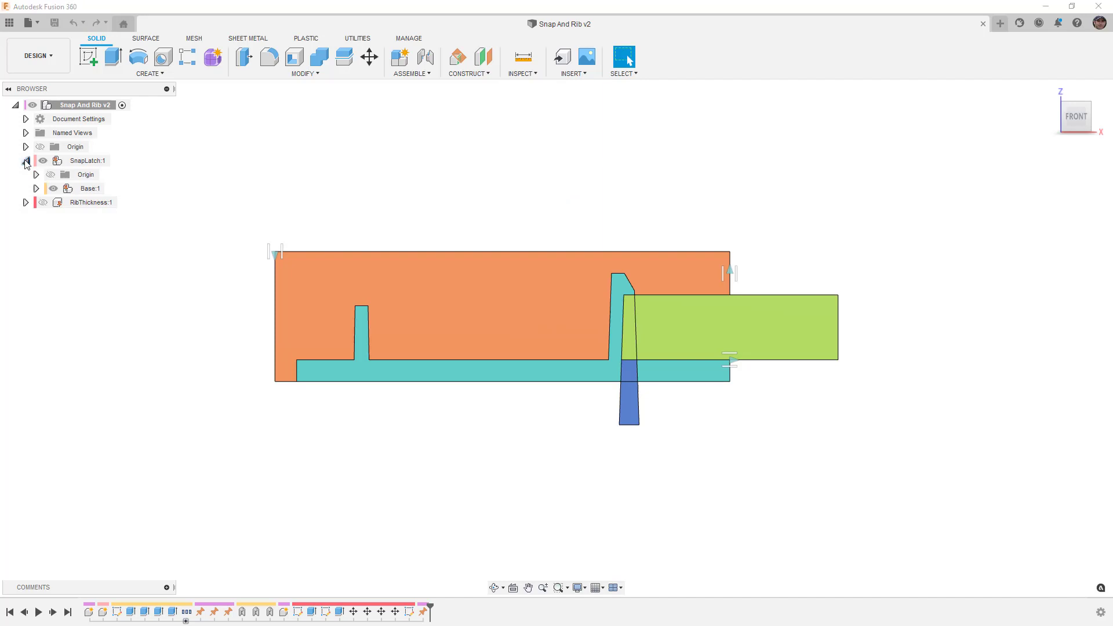
pyautogui.click(36, 188)
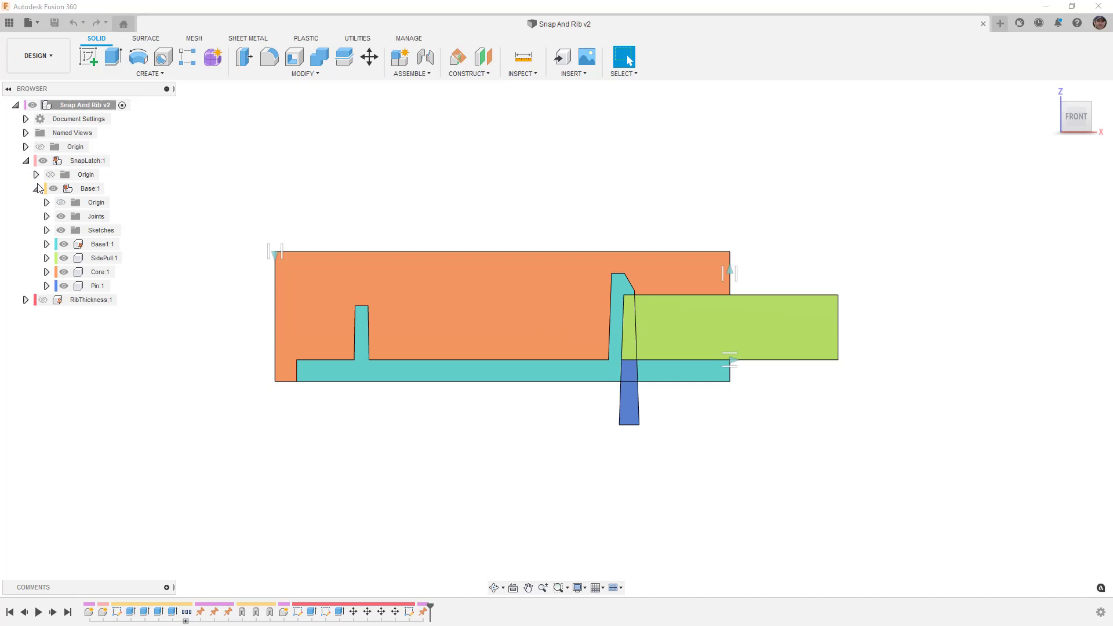
# Hide the Pin:1 body, leaving Base1, Core and SidePull visible in the section
pyautogui.click(64, 285)
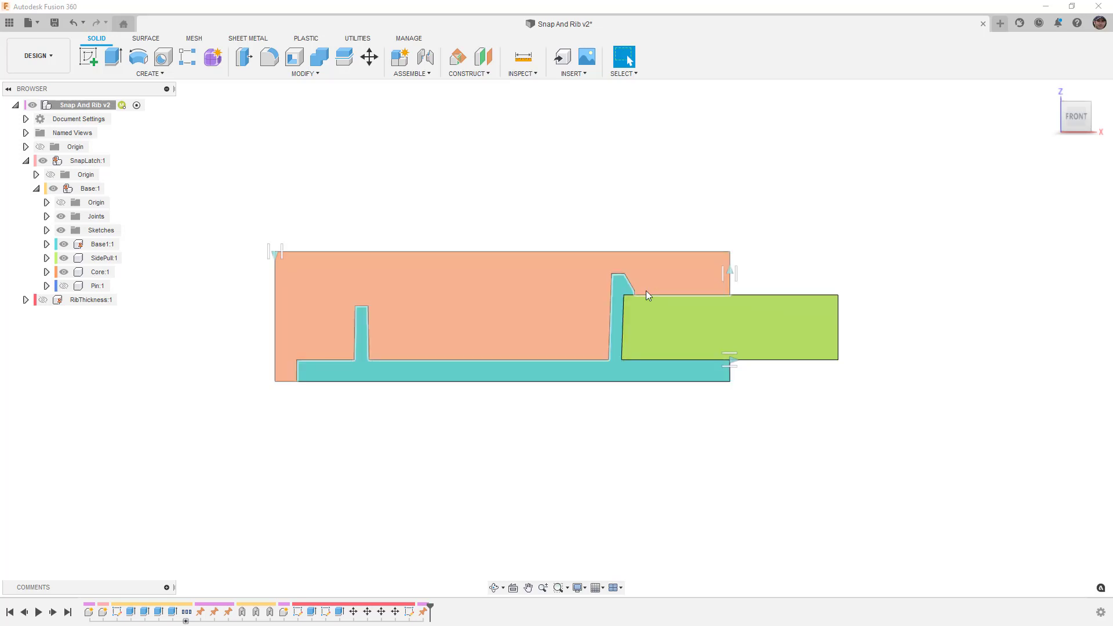
pyautogui.scroll(1, 645, 291)
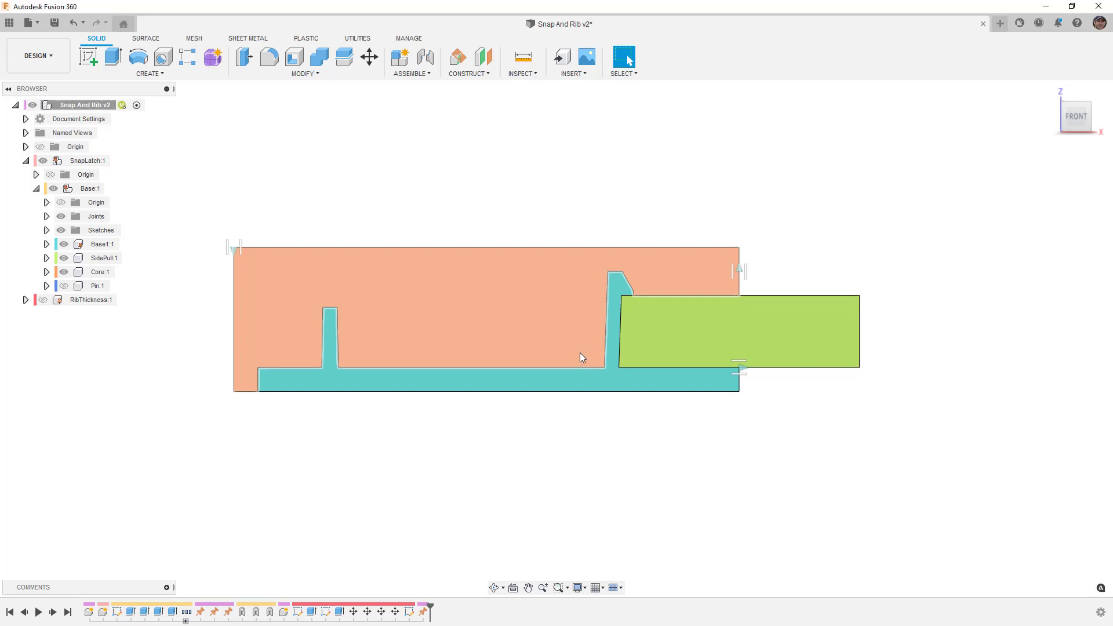
# Lift Base1 off the Core, drop it back, then lift it again to expose the rib and hook
pyautogui.moveTo(580, 353)
pyautogui.mouseDown()
pyautogui.moveTo(576, 243)
pyautogui.moveTo(574, 372)
pyautogui.moveTo(573, 326)
pyautogui.moveTo(566, 369)
pyautogui.moveTo(566, 342)
pyautogui.mouseUp()
pyautogui.scroll(5, 341, 323)
pyautogui.scroll(3, 336, 324)
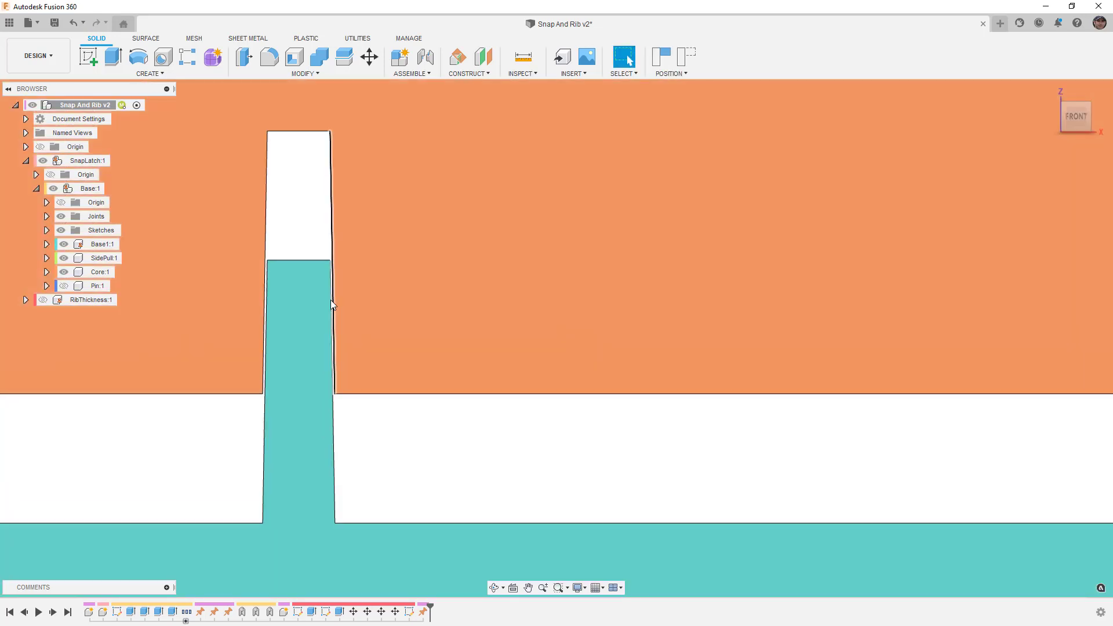
pyautogui.scroll(-8, 325, 319)
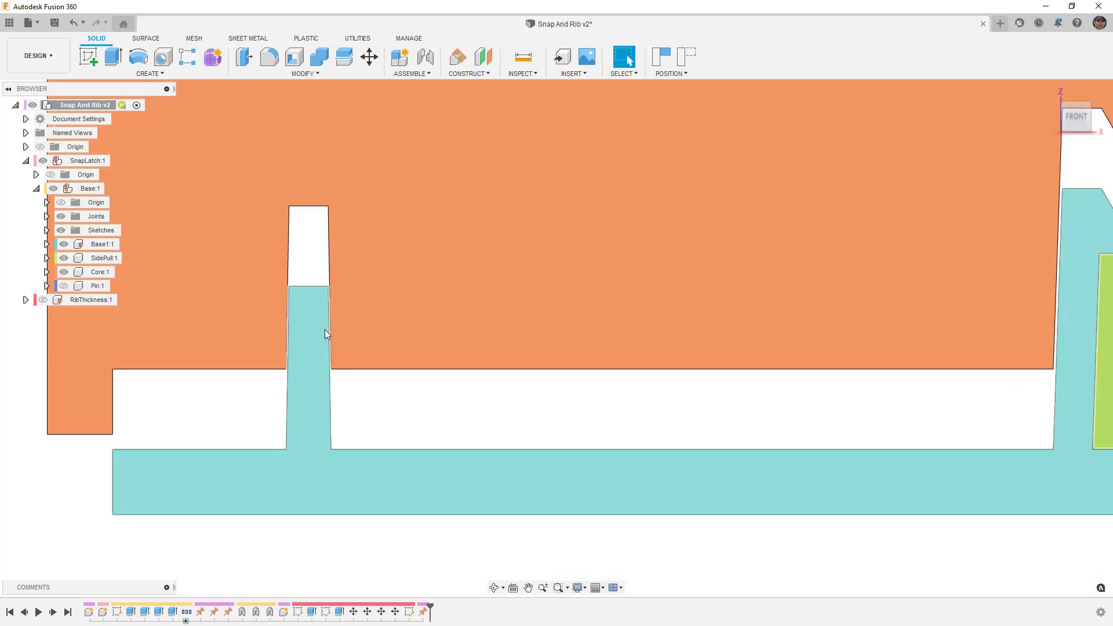
pyautogui.moveTo(568, 338); pyautogui.dragTo(569, 374)
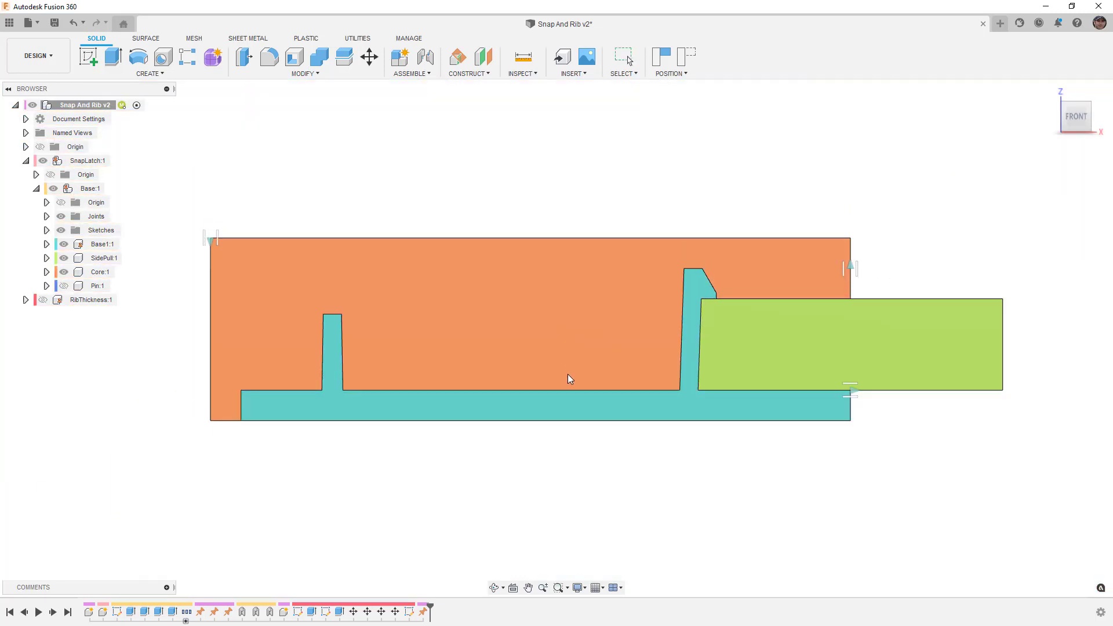
pyautogui.scroll(1, 735, 301)
pyautogui.scroll(1, 735, 306)
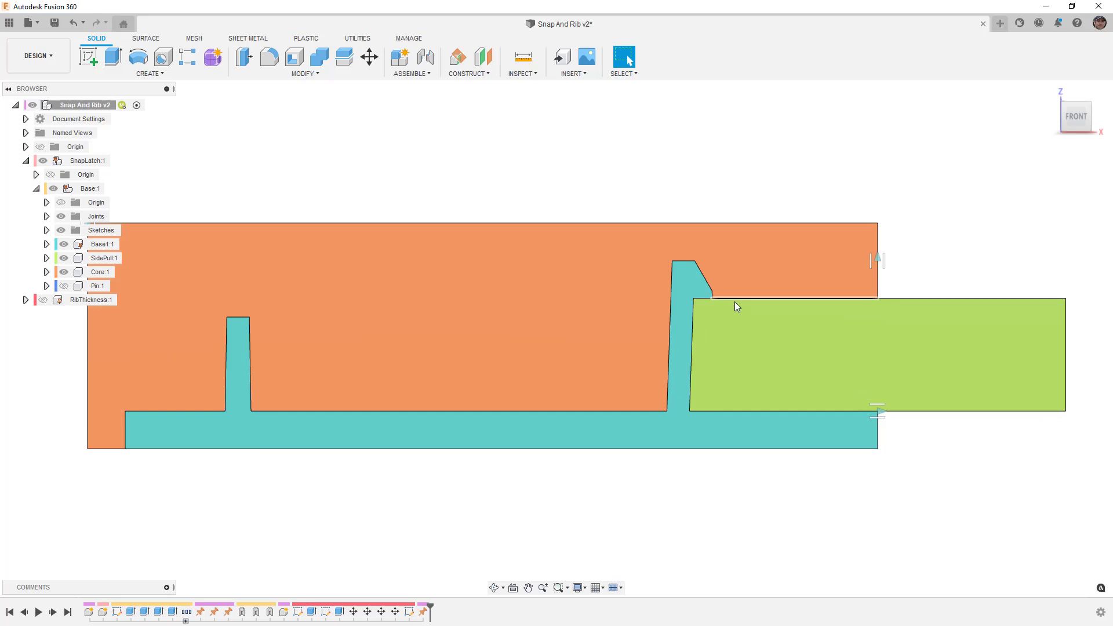
pyautogui.scroll(3, 716, 291)
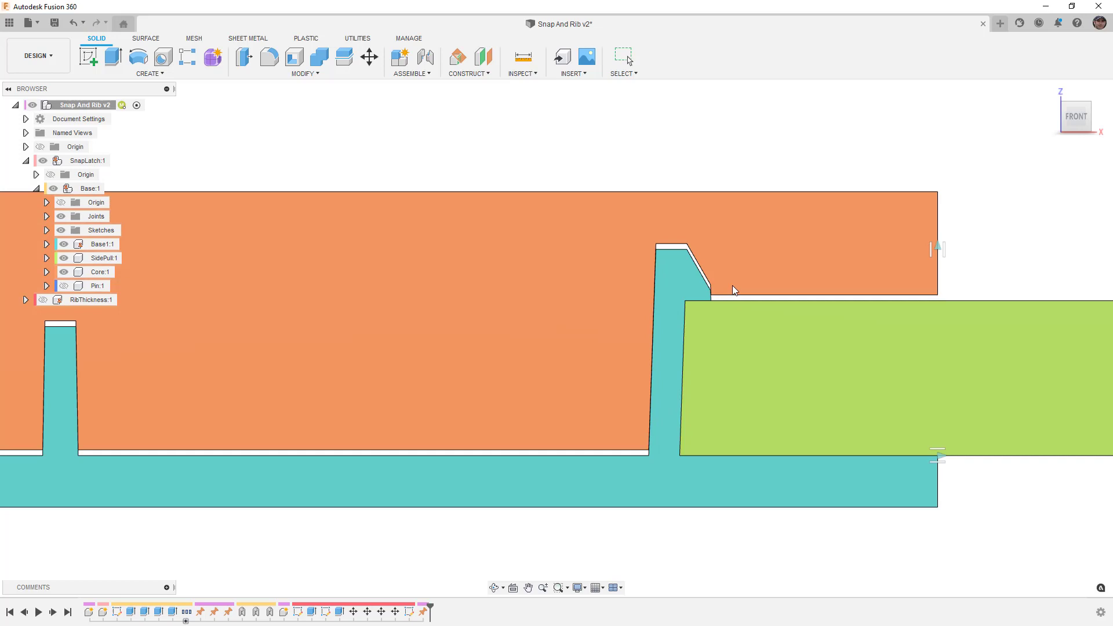
pyautogui.moveTo(732, 271); pyautogui.dragTo(728, 238)
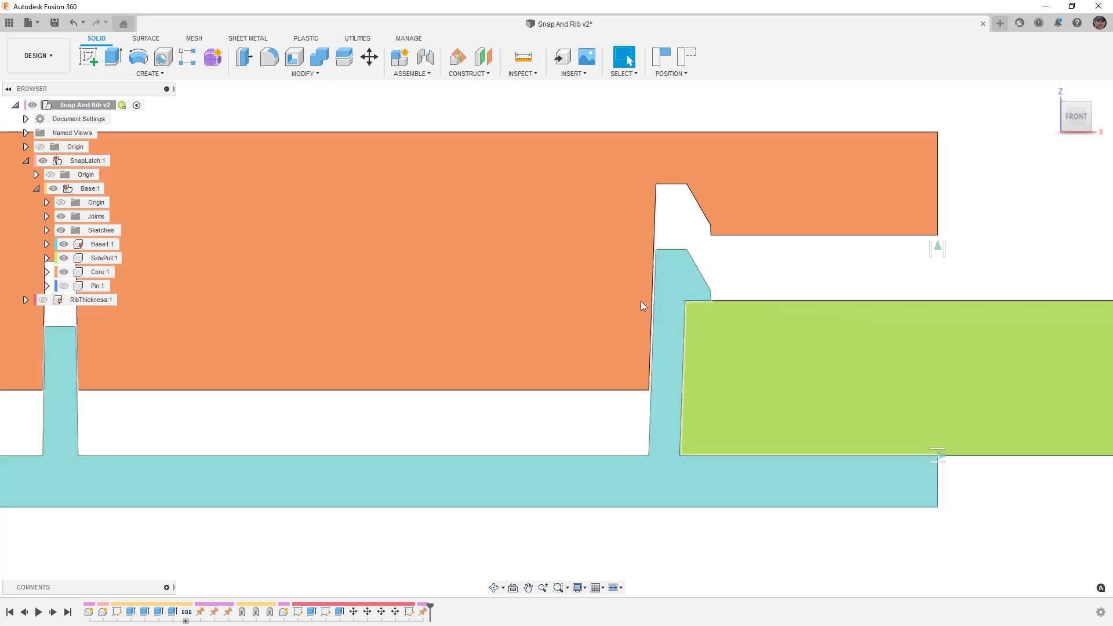
# Drag Base1 back down onto the Core, closing the gap around the rib and hook
pyautogui.moveTo(641, 301); pyautogui.dragTo(662, 353)
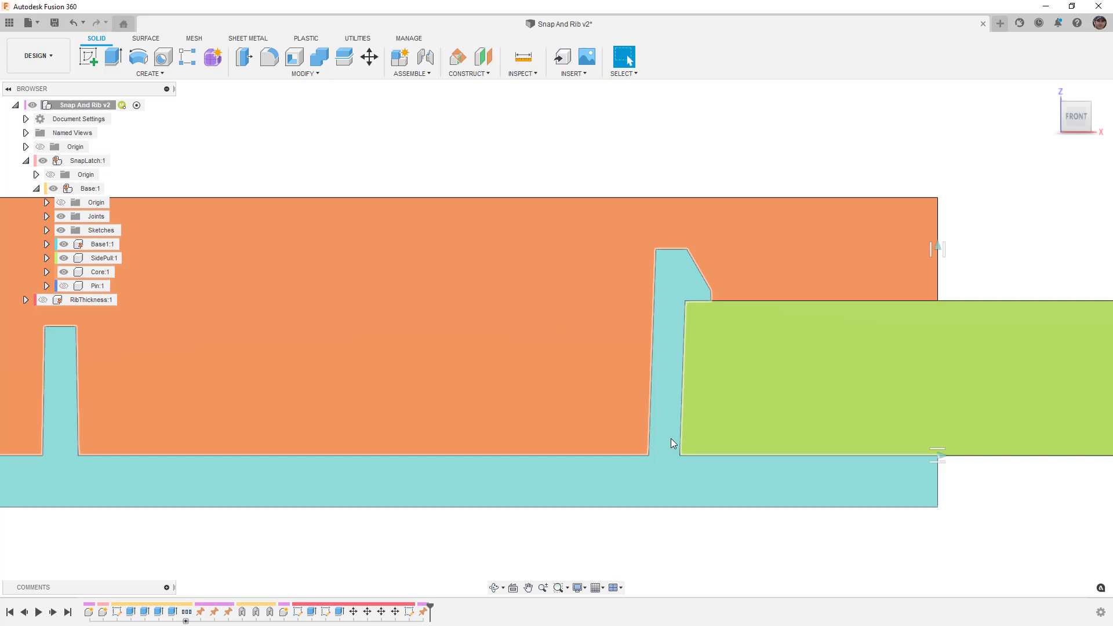
pyautogui.scroll(-1, 670, 440)
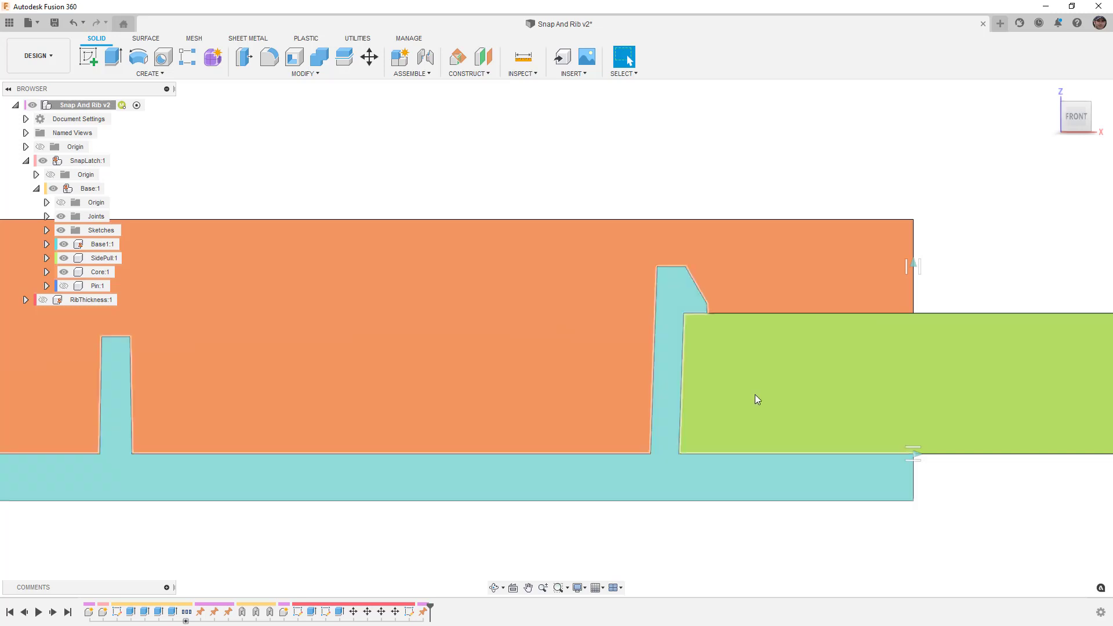
# Slide SidePull right and back a few times, leaving it slightly pulled out from the latch
pyautogui.moveTo(763, 360); pyautogui.dragTo(868, 363)
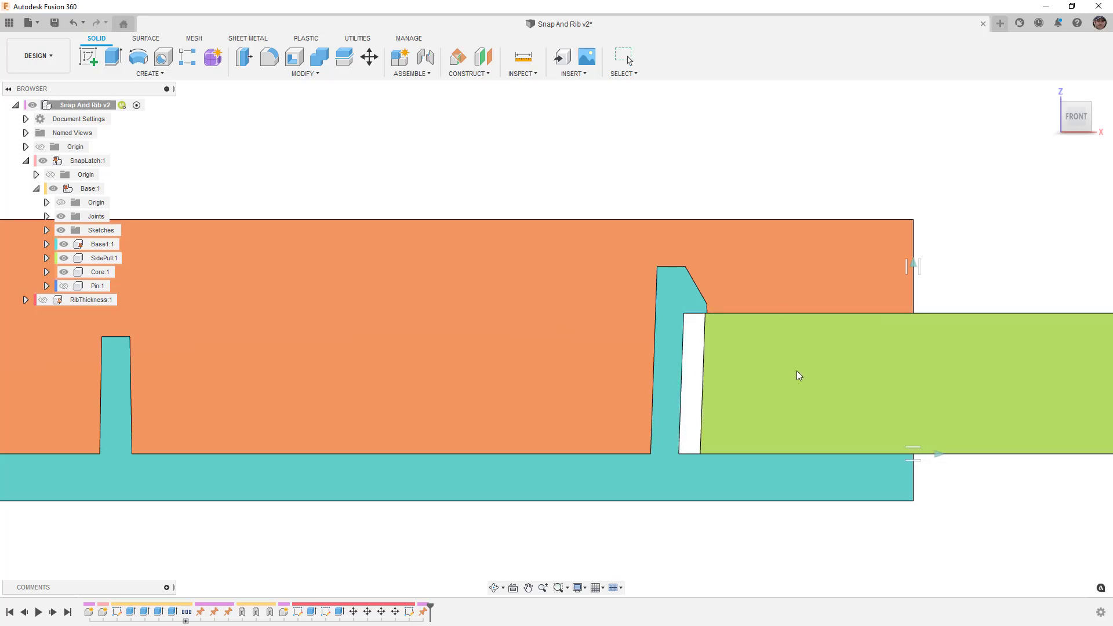
pyautogui.moveTo(798, 377); pyautogui.dragTo(747, 383)
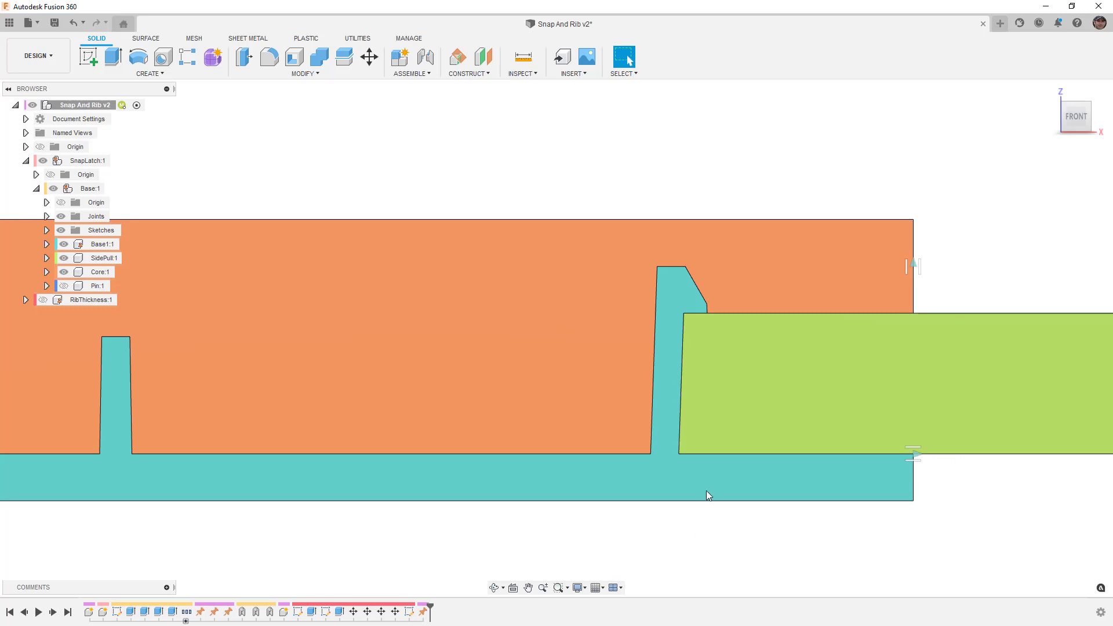
pyautogui.moveTo(732, 382)
pyautogui.mouseDown()
pyautogui.moveTo(848, 386)
pyautogui.moveTo(719, 388)
pyautogui.mouseUp()
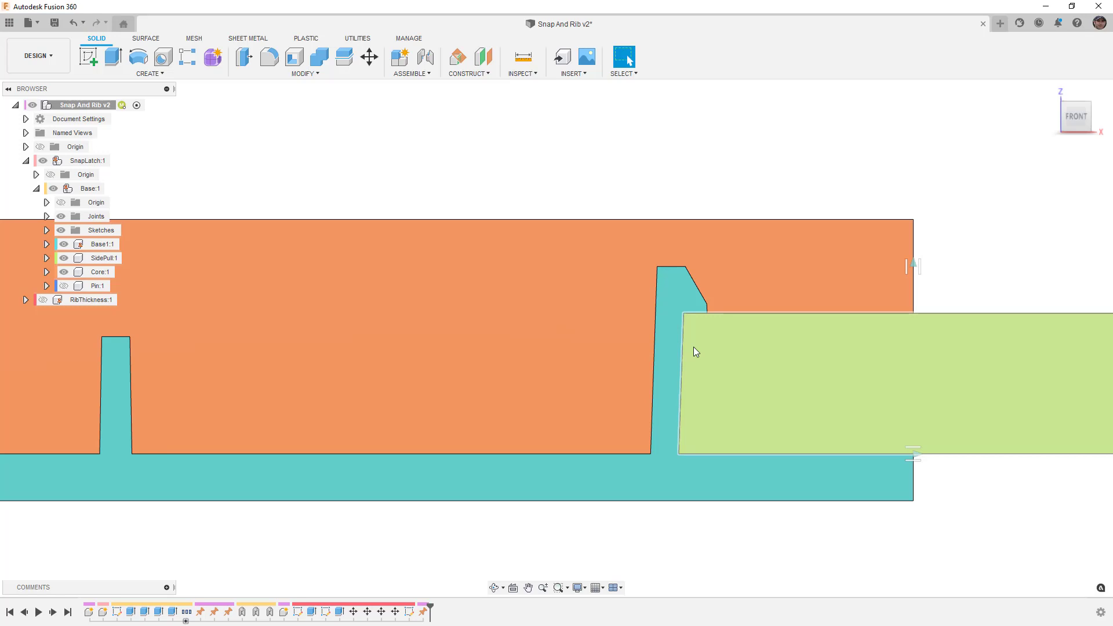
pyautogui.scroll(-3, 690, 348)
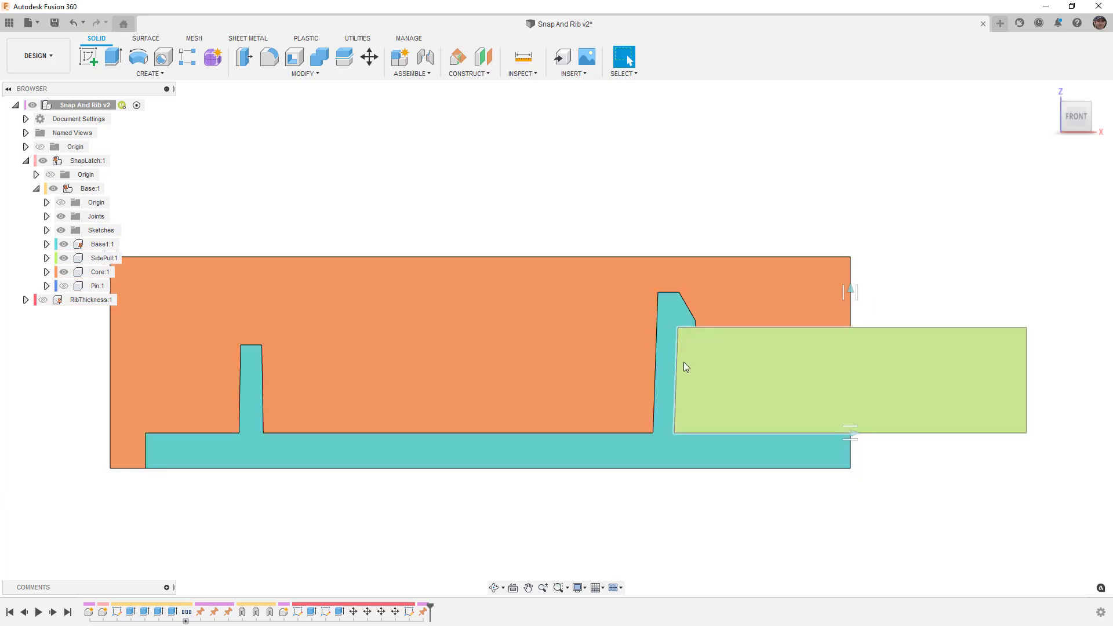
pyautogui.moveTo(684, 374)
pyautogui.mouseDown()
pyautogui.moveTo(887, 375)
pyautogui.moveTo(678, 382)
pyautogui.mouseUp()
# Hide SidePull, show Pin:1 and drag the blue pin down out of the core
pyautogui.click(64, 258)
pyautogui.click(64, 286)
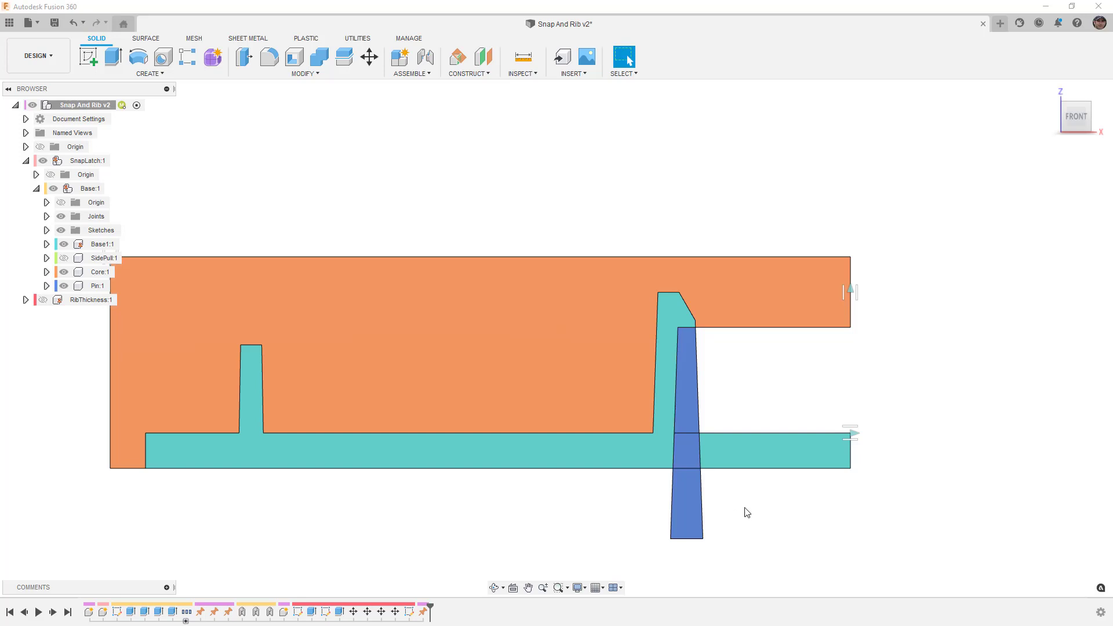
pyautogui.moveTo(683, 371)
pyautogui.mouseDown()
pyautogui.moveTo(682, 519)
pyautogui.moveTo(676, 368)
pyautogui.mouseUp()
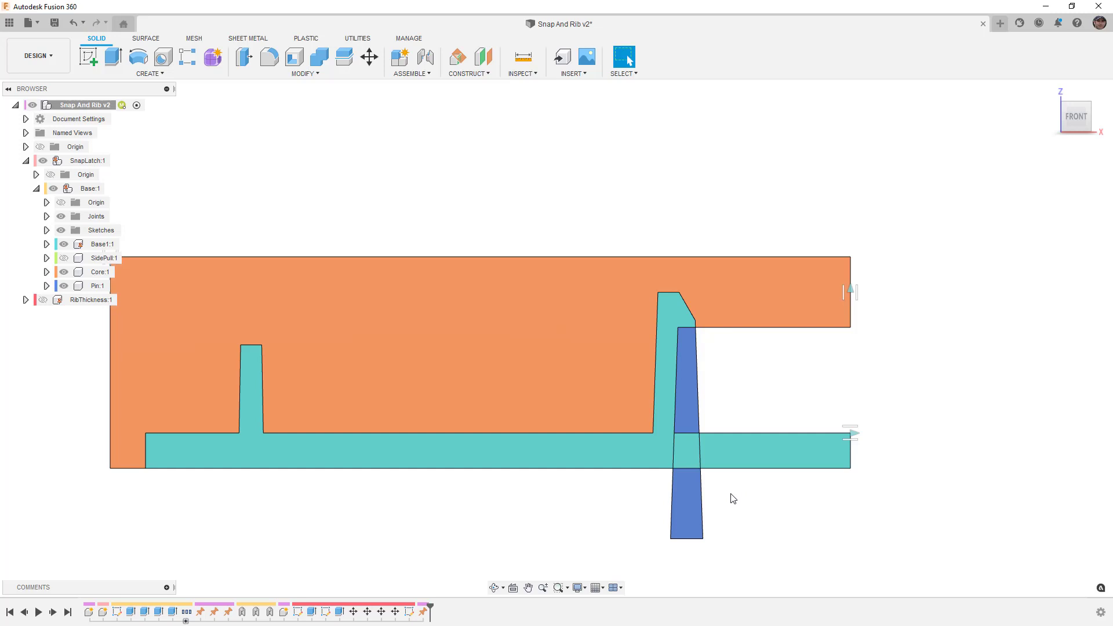
pyautogui.moveTo(690, 485)
pyautogui.mouseDown()
pyautogui.moveTo(693, 529)
pyautogui.moveTo(686, 476)
pyautogui.mouseUp()
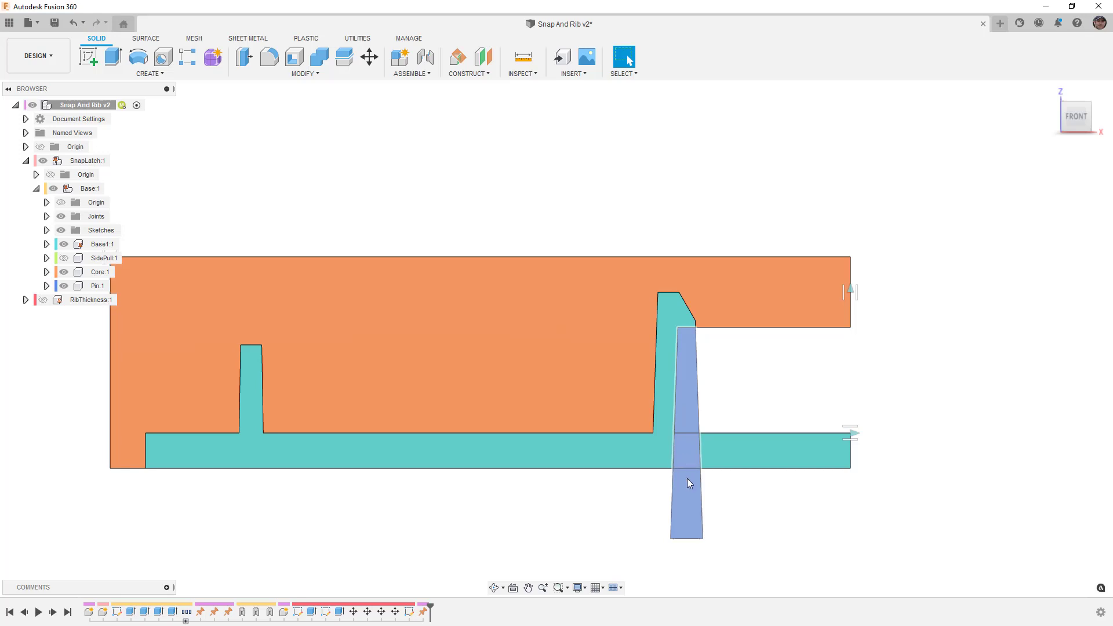
# Hide Pin:1 again and restore the green SidePull body
pyautogui.click(687, 479)
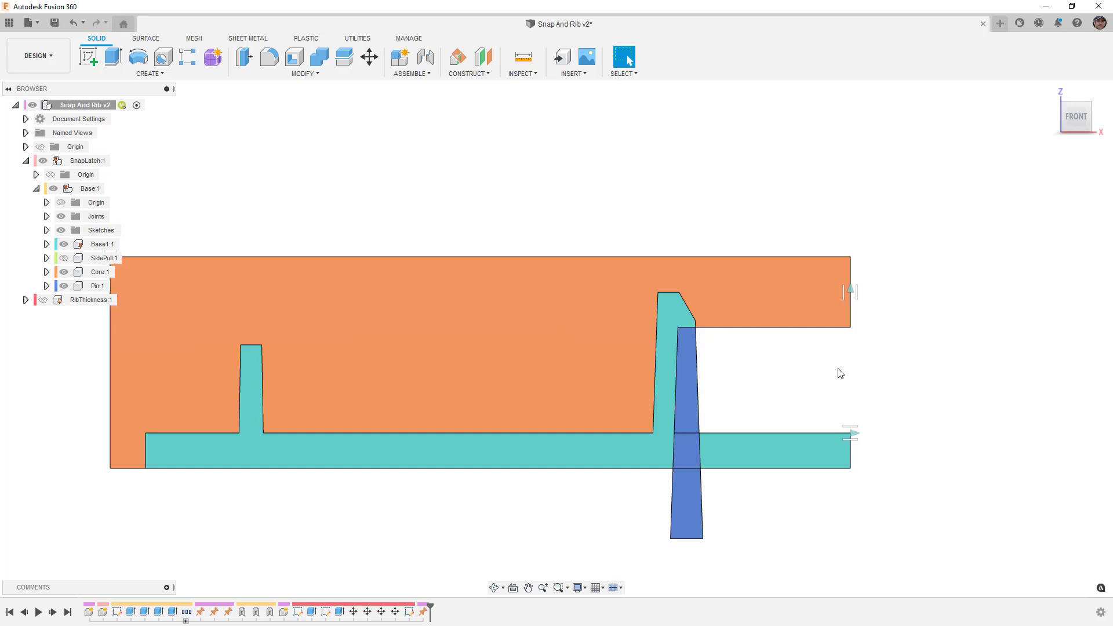
pyautogui.click(64, 286)
pyautogui.click(64, 258)
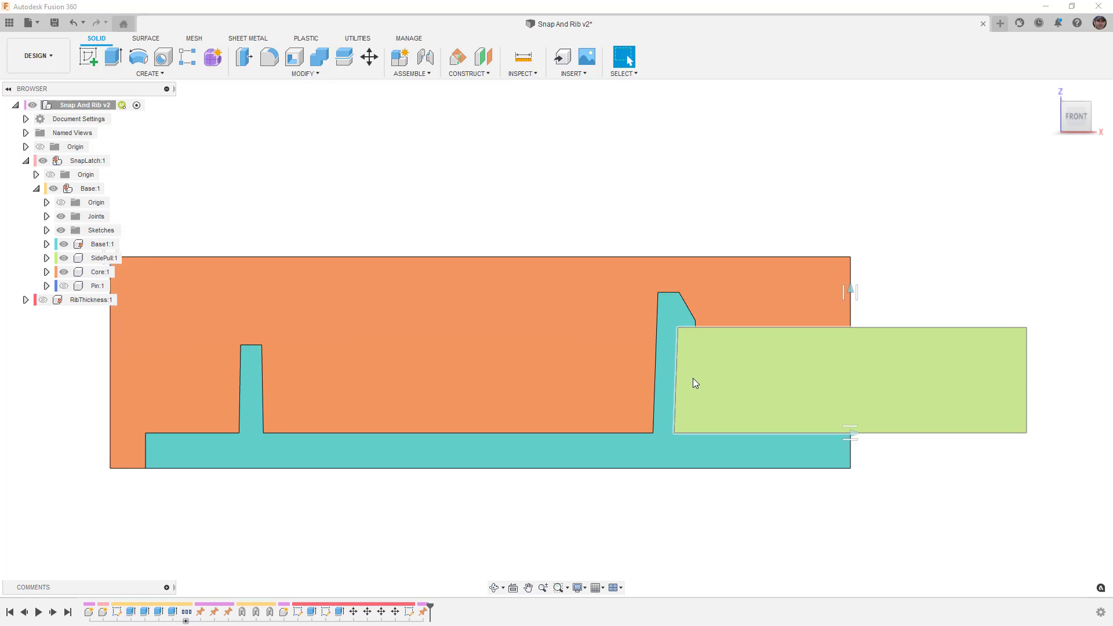
# Hide SnapLatch:1, show RibThickness:1 with its 60–100% ribs, collapse the tree and centre the view
pyautogui.click(43, 160)
pyautogui.click(43, 300)
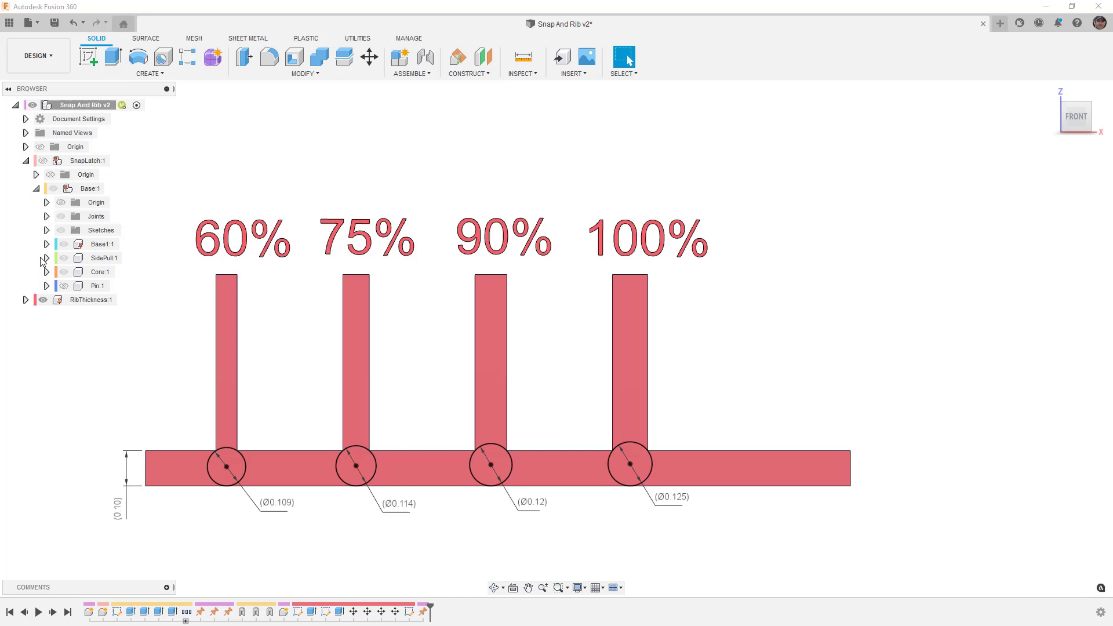
pyautogui.click(25, 161)
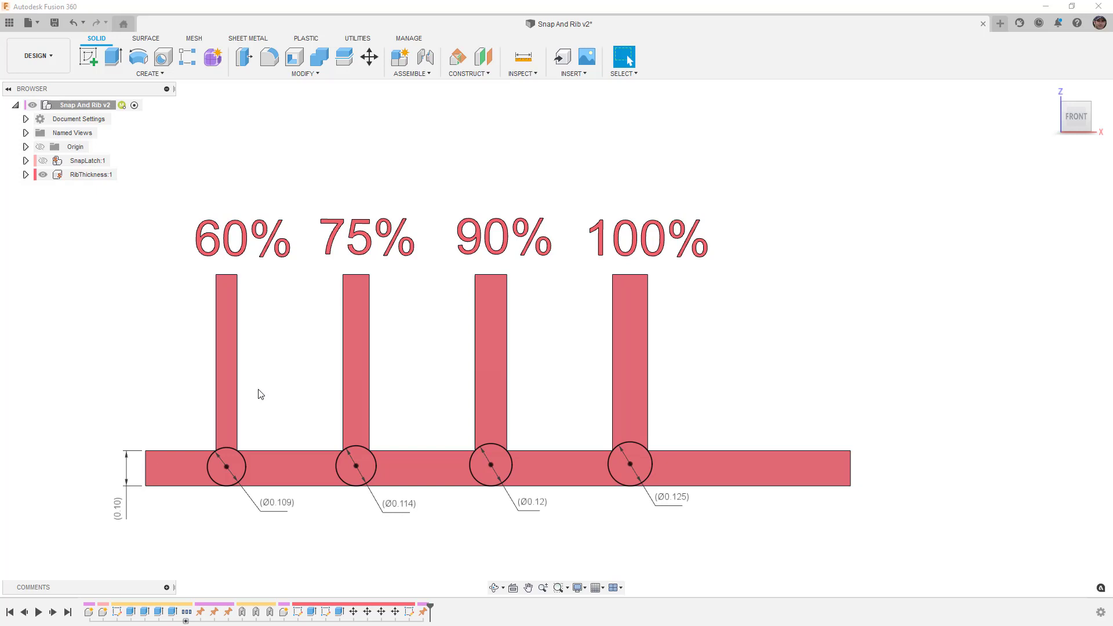
pyautogui.moveTo(265, 393); pyautogui.dragTo(377, 350, button='middle')
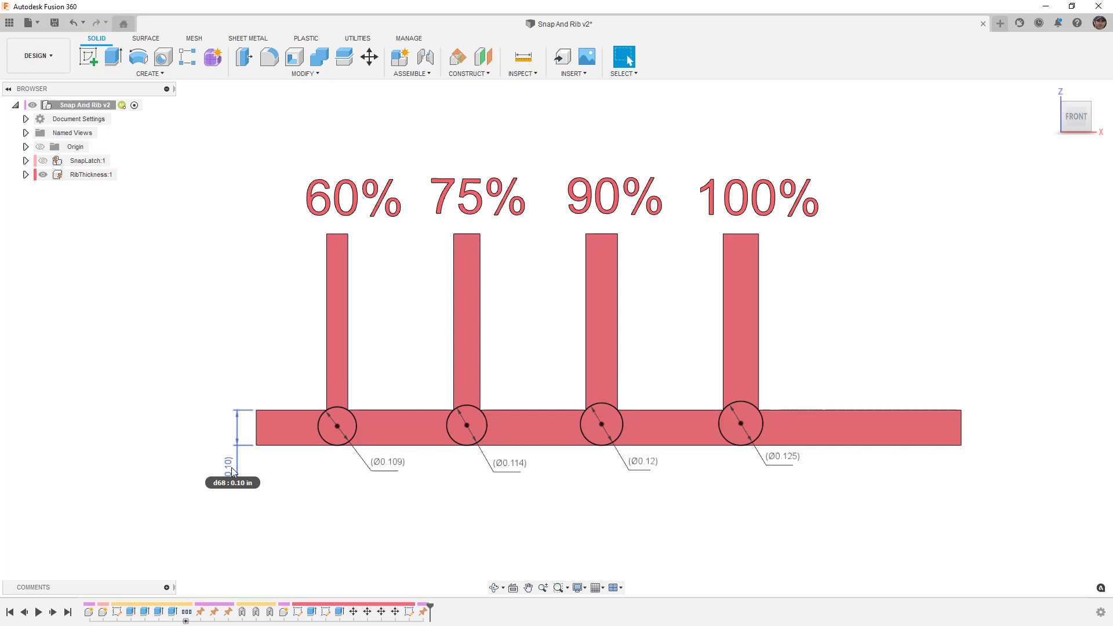
pyautogui.click(334, 352)
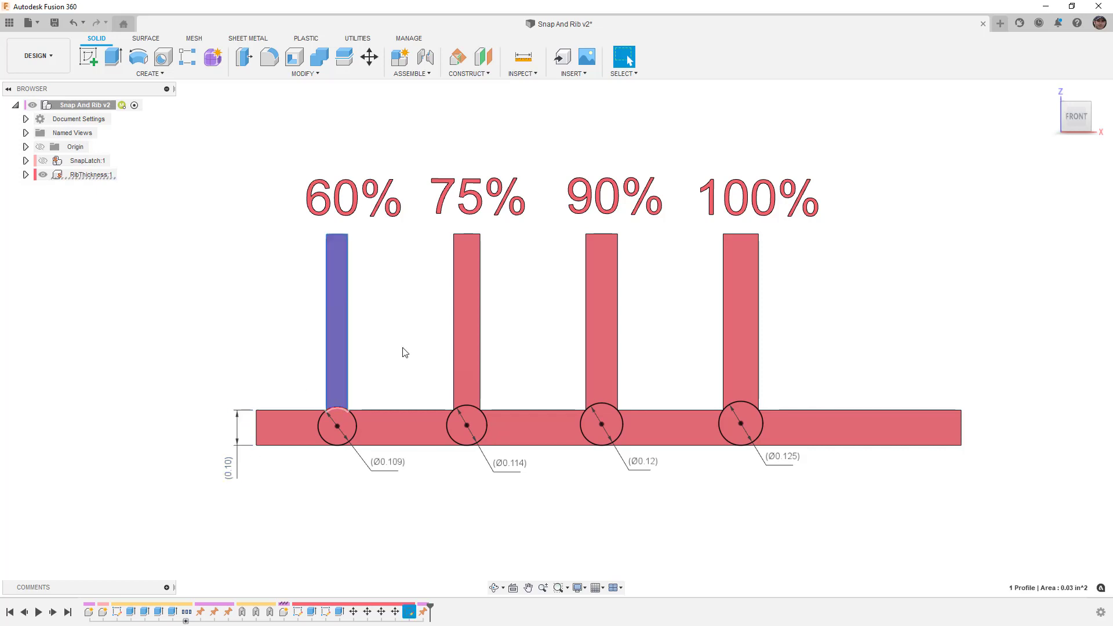
pyautogui.click(471, 363)
pyautogui.click(602, 367)
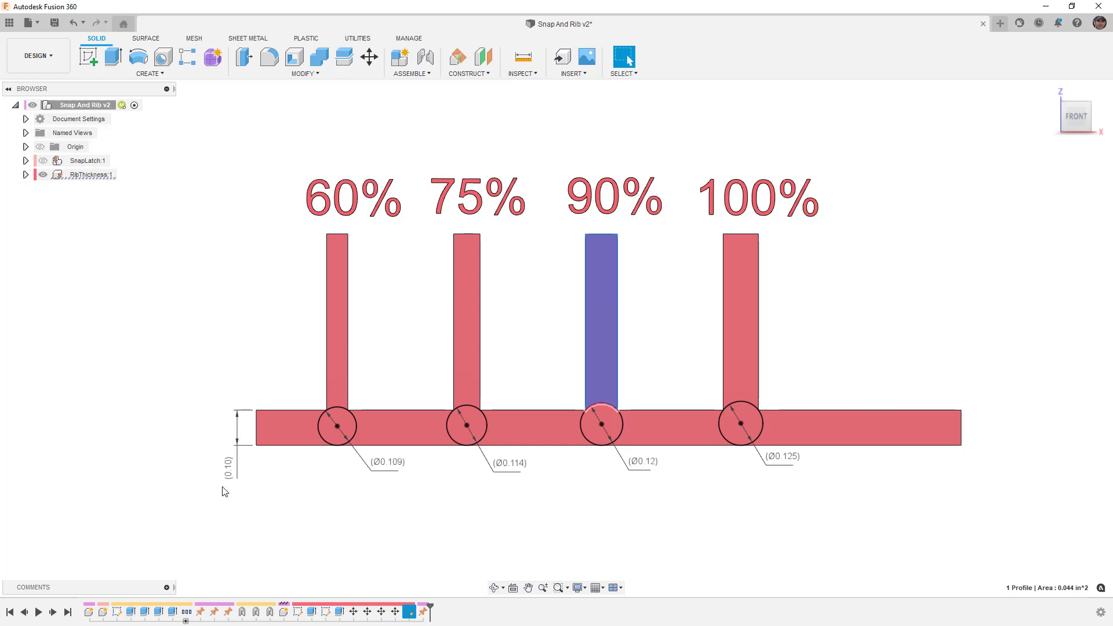
pyautogui.click(340, 242)
pyautogui.click(467, 255)
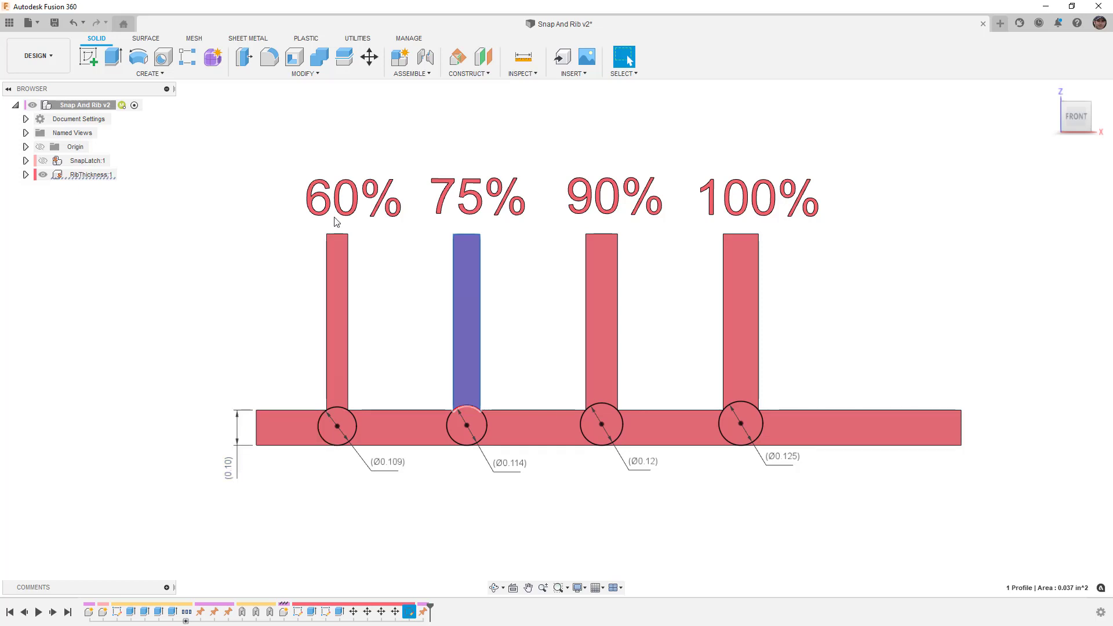
pyautogui.click(397, 467)
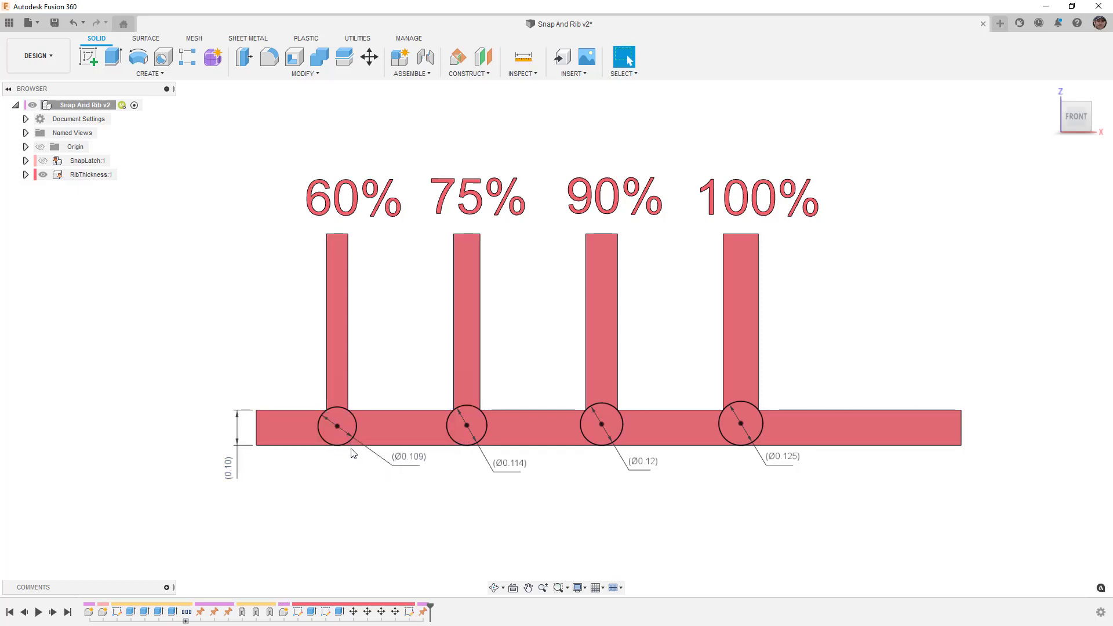
pyautogui.scroll(3, 350, 445)
pyautogui.scroll(1, 350, 444)
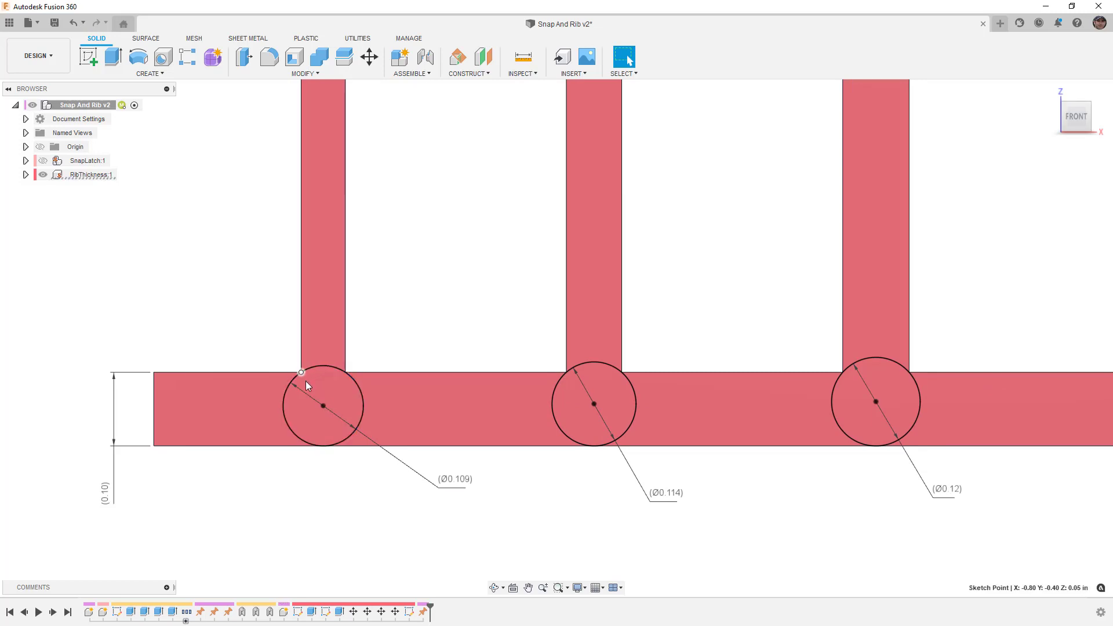
pyautogui.click(325, 446)
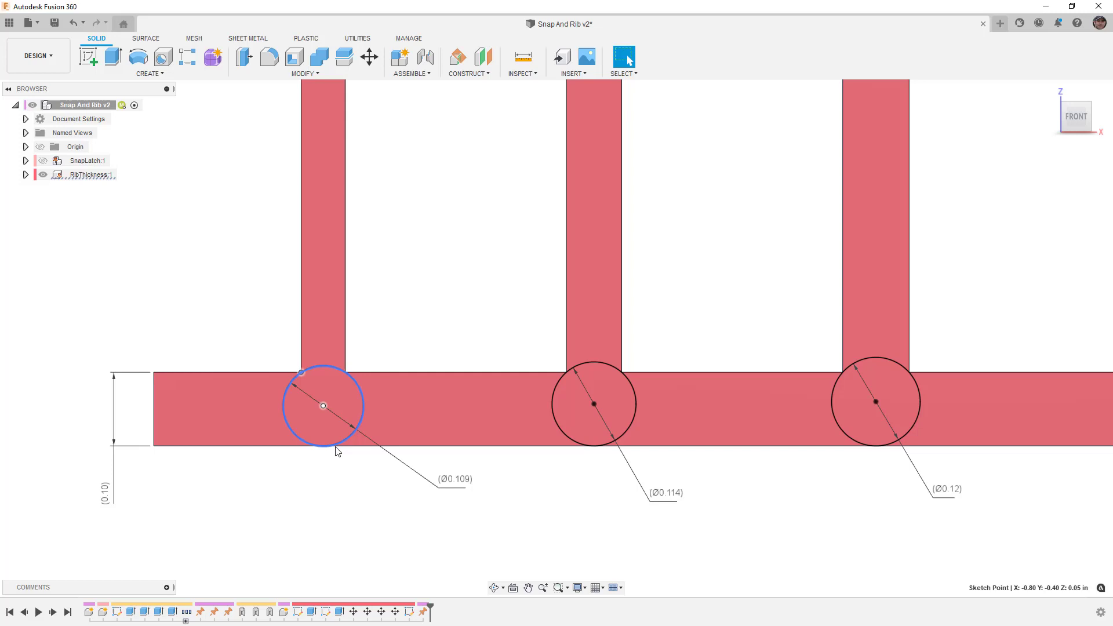
pyautogui.click(380, 464)
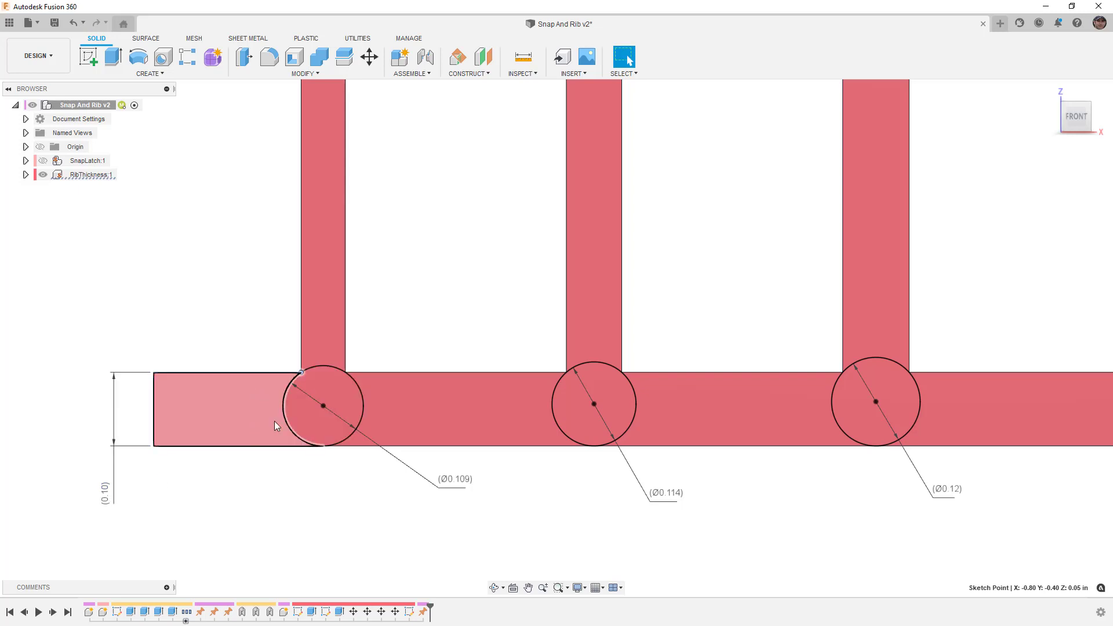
pyautogui.click(323, 406)
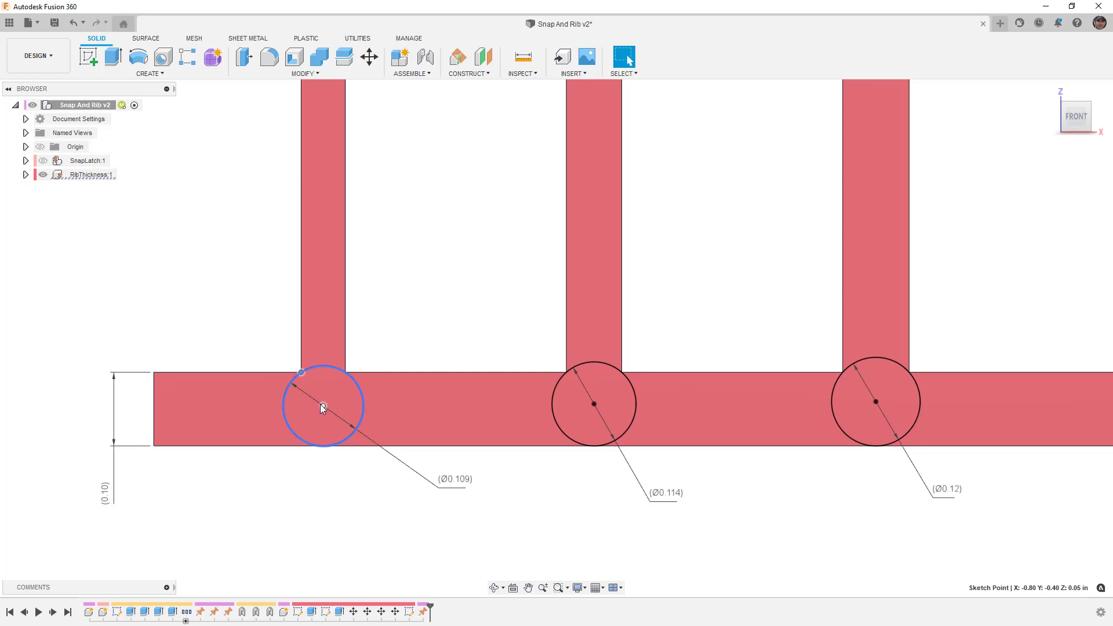
pyautogui.press('Escape')
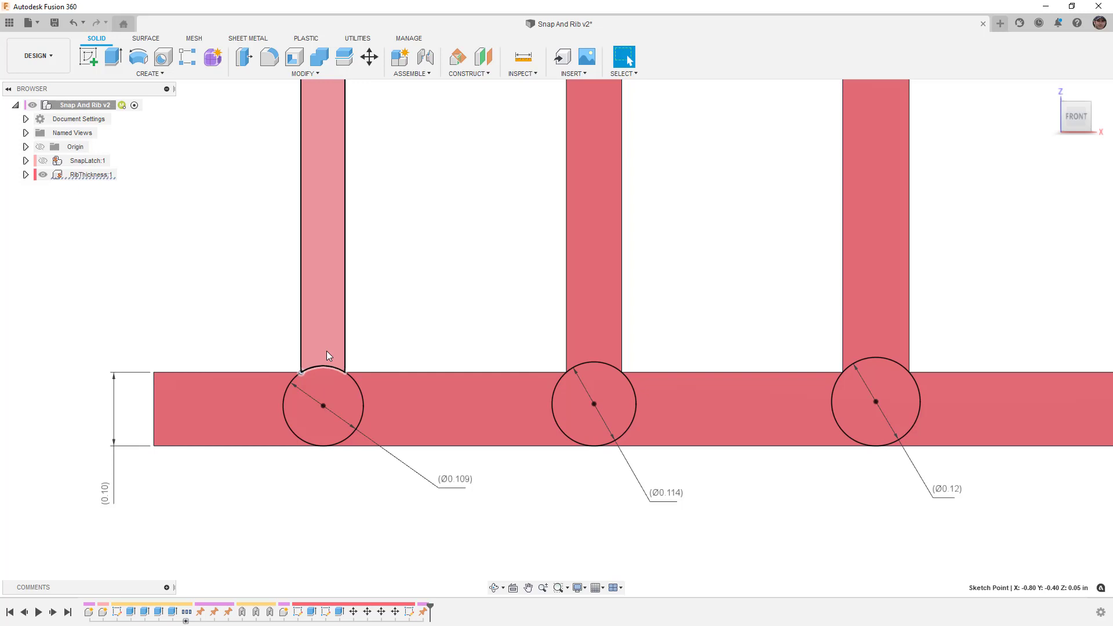
pyautogui.scroll(-3, 464, 446)
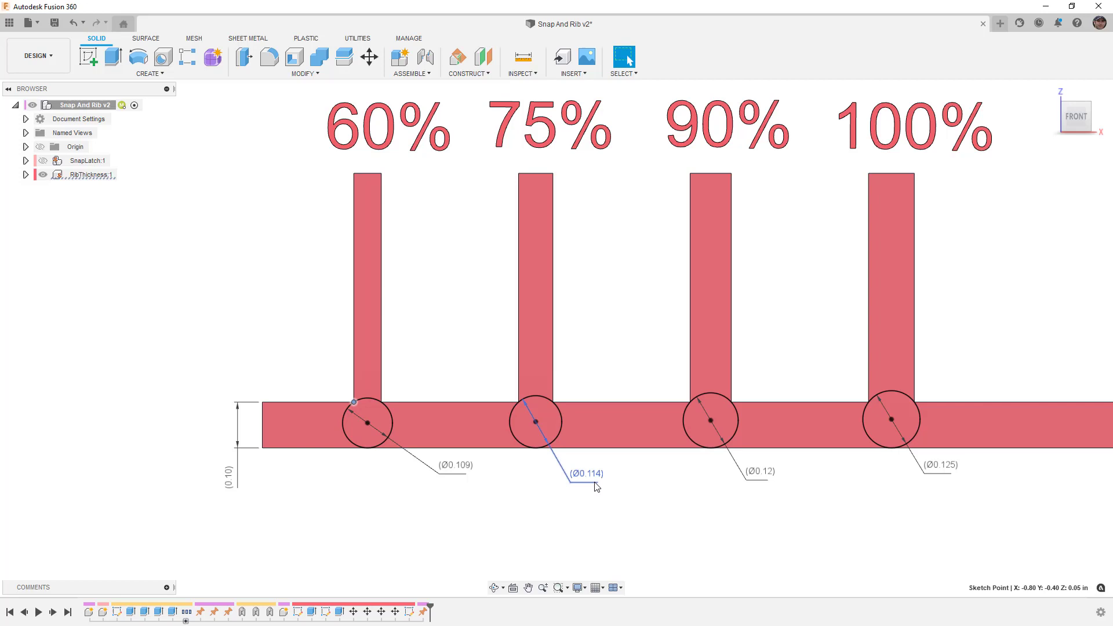
pyautogui.moveTo(596, 485)
pyautogui.scroll(-2, 645, 481)
pyautogui.moveTo(690, 487); pyautogui.dragTo(613, 465, button='middle')
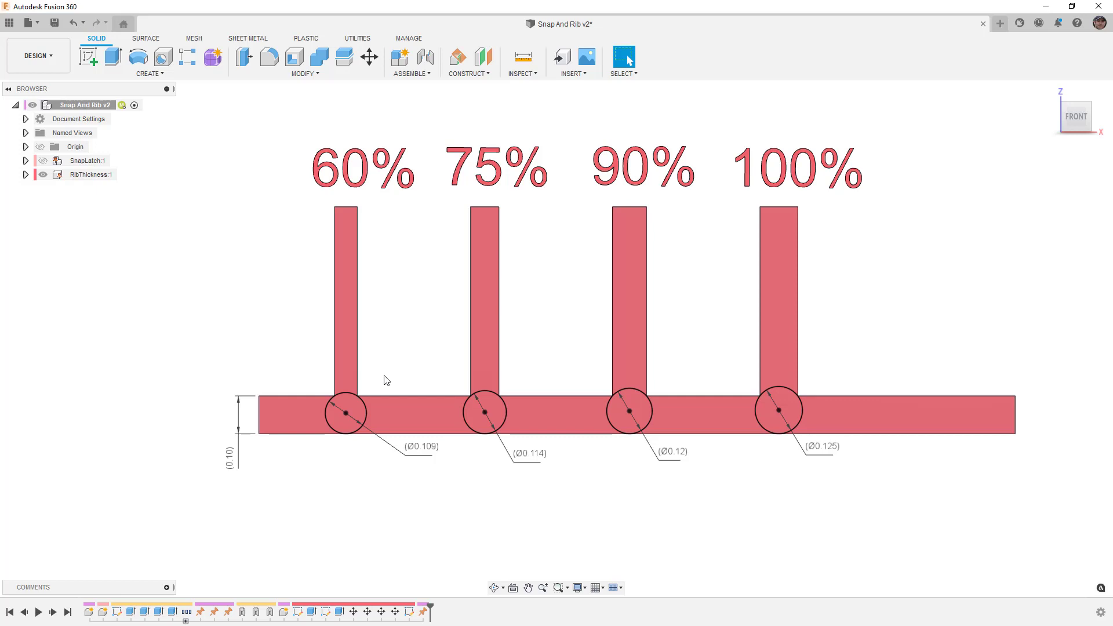
# Show SnapLatch:1 again, hide RibThickness:1 and shift the mold section into view
pyautogui.click(43, 162)
pyautogui.click(42, 175)
pyautogui.scroll(-2, 139, 264)
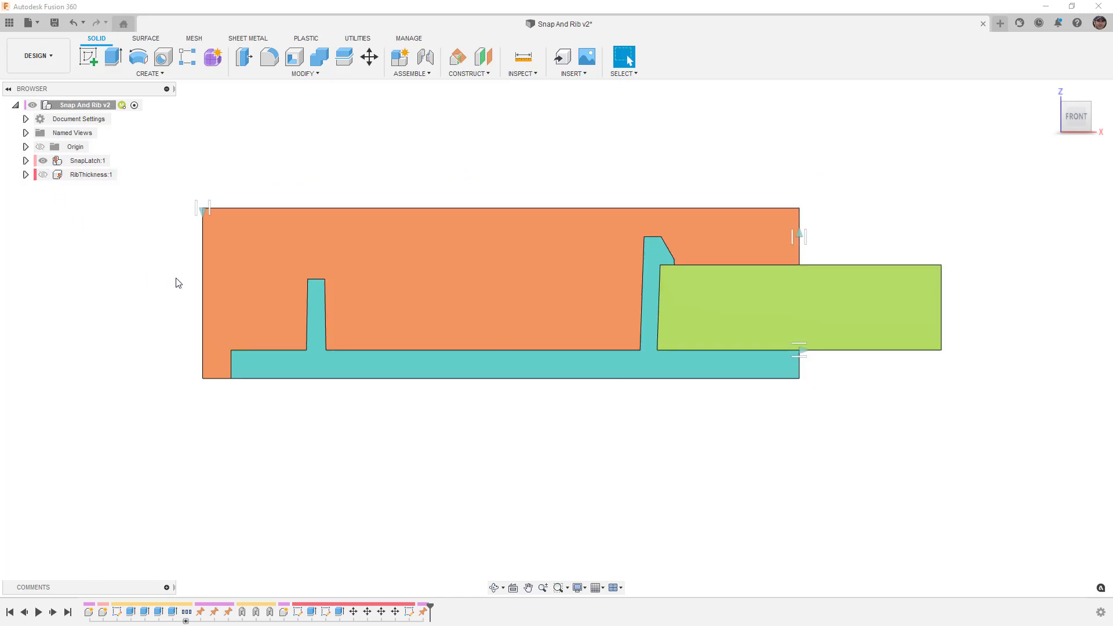
pyautogui.scroll(-1, 378, 407)
pyautogui.moveTo(377, 407); pyautogui.dragTo(384, 451, button='middle')
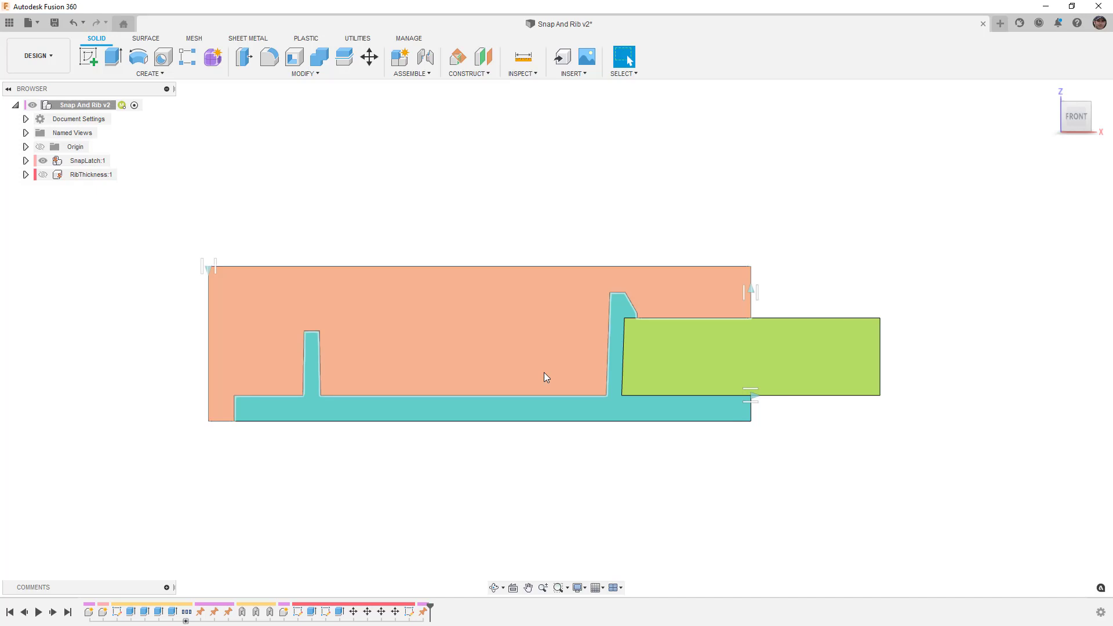
pyautogui.moveTo(544, 371); pyautogui.dragTo(543, 341)
pyautogui.moveTo(647, 370); pyautogui.dragTo(690, 385)
pyautogui.moveTo(529, 325); pyautogui.dragTo(524, 277)
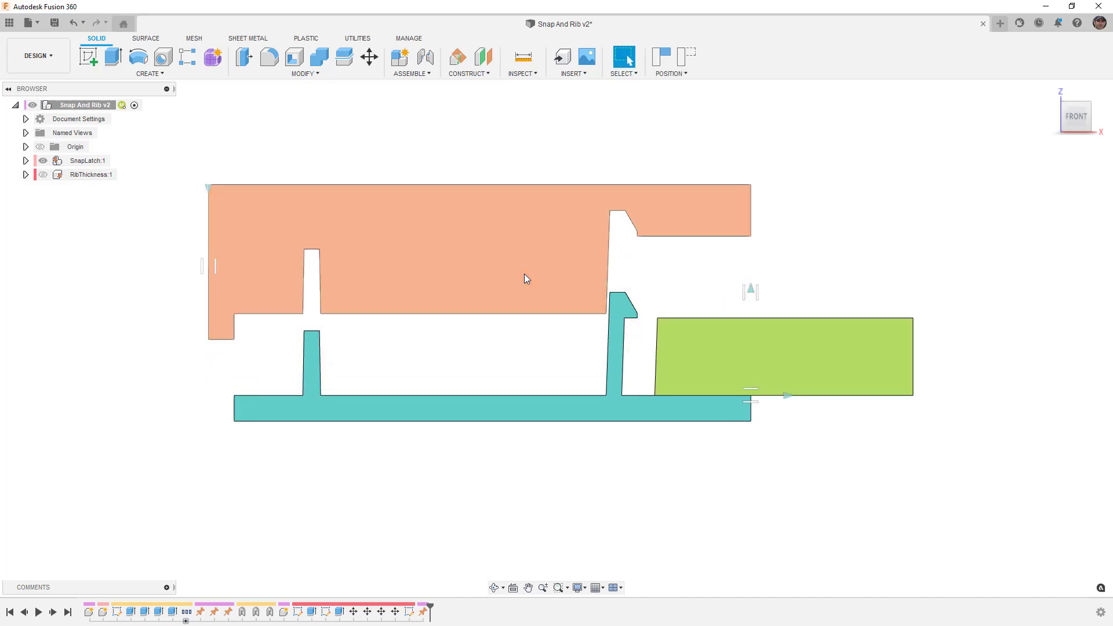
pyautogui.moveTo(525, 329); pyautogui.dragTo(522, 278)
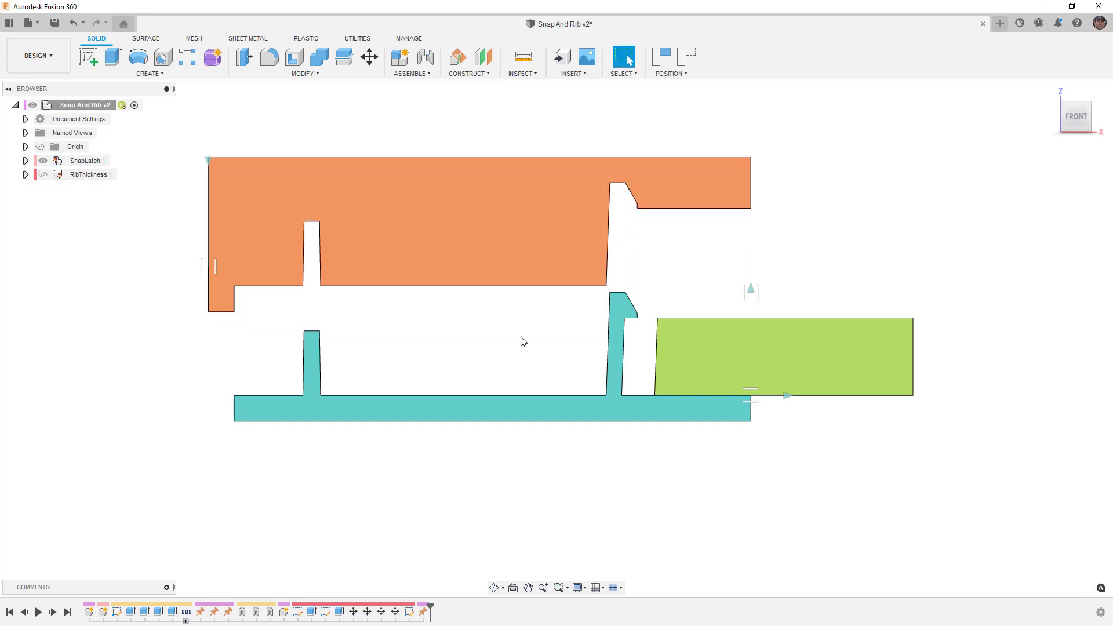
pyautogui.moveTo(697, 365); pyautogui.dragTo(809, 364)
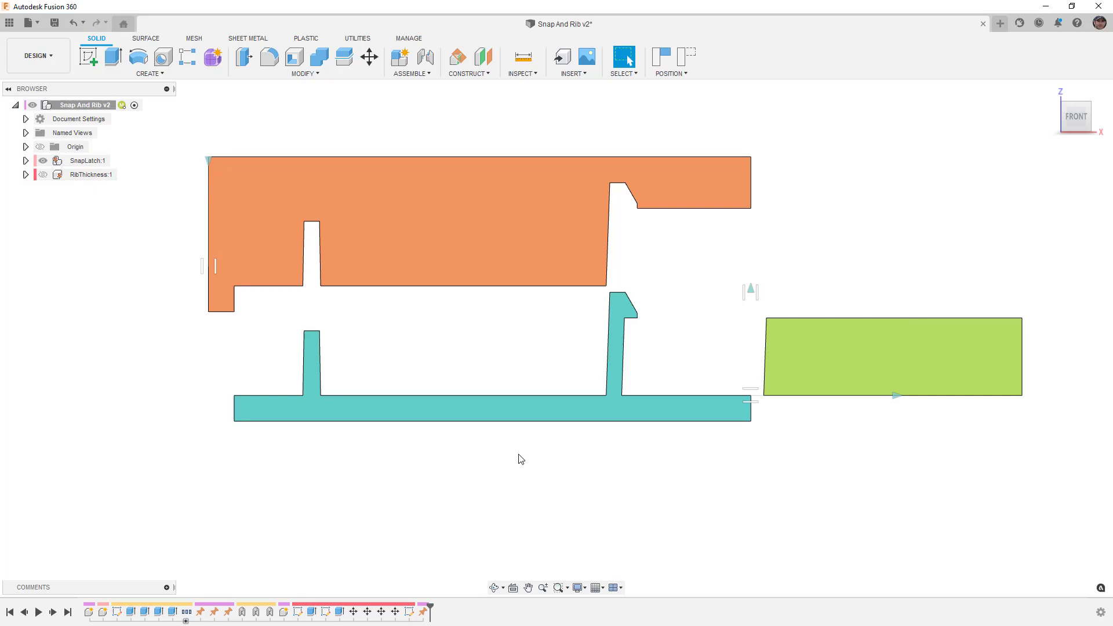
pyautogui.moveTo(833, 347); pyautogui.dragTo(688, 358)
# Drag the slide and Base1 back onto the Core so the mold section stands closed
pyautogui.moveTo(578, 286); pyautogui.dragTo(552, 421)
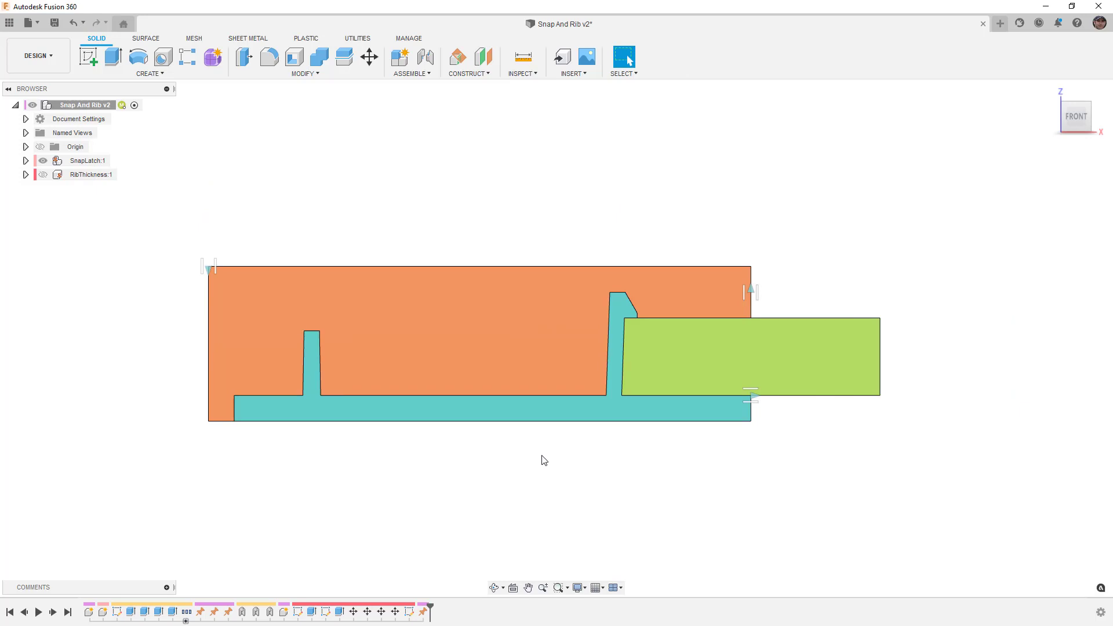